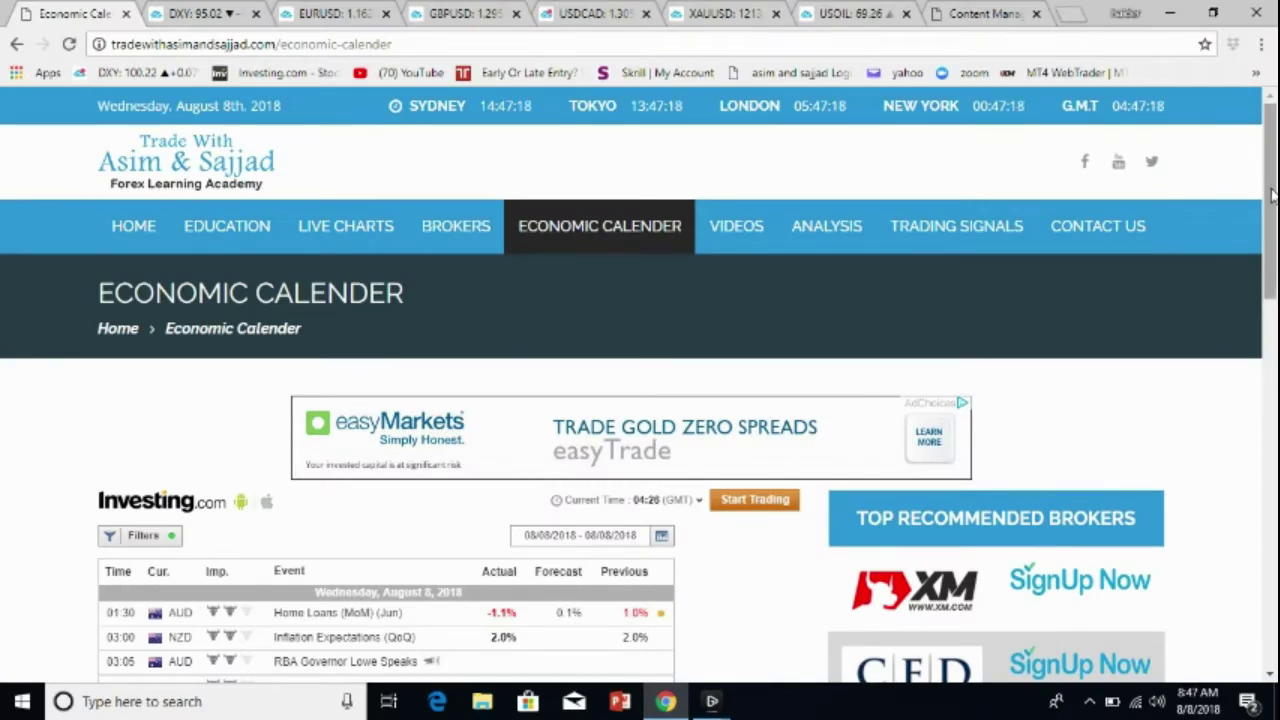
# Scroll the calendar to show all August 8, 2018 events, down to the NZD RBNZ items.
pyautogui.moveTo(1272, 195); pyautogui.dragTo(1272, 305)
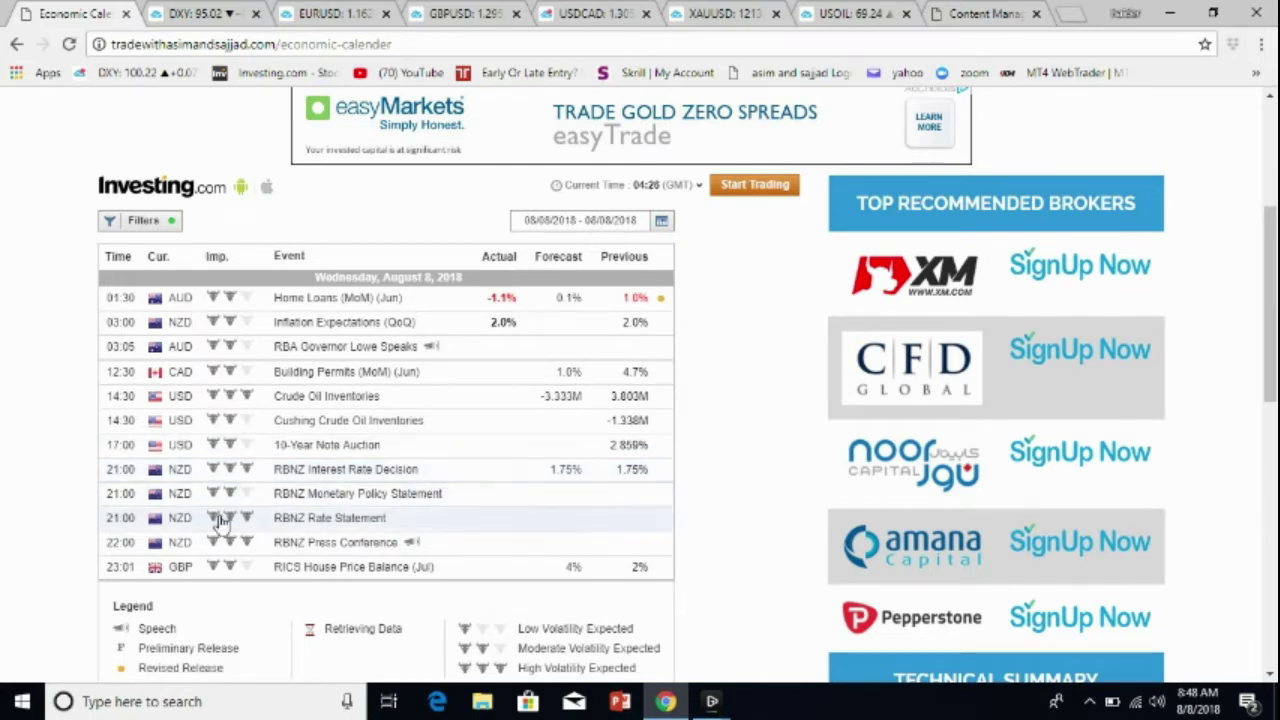
# Bring up the DXY chart and set its interval to 1 day.
pyautogui.moveTo(247, 512)
pyautogui.click(193, 18)
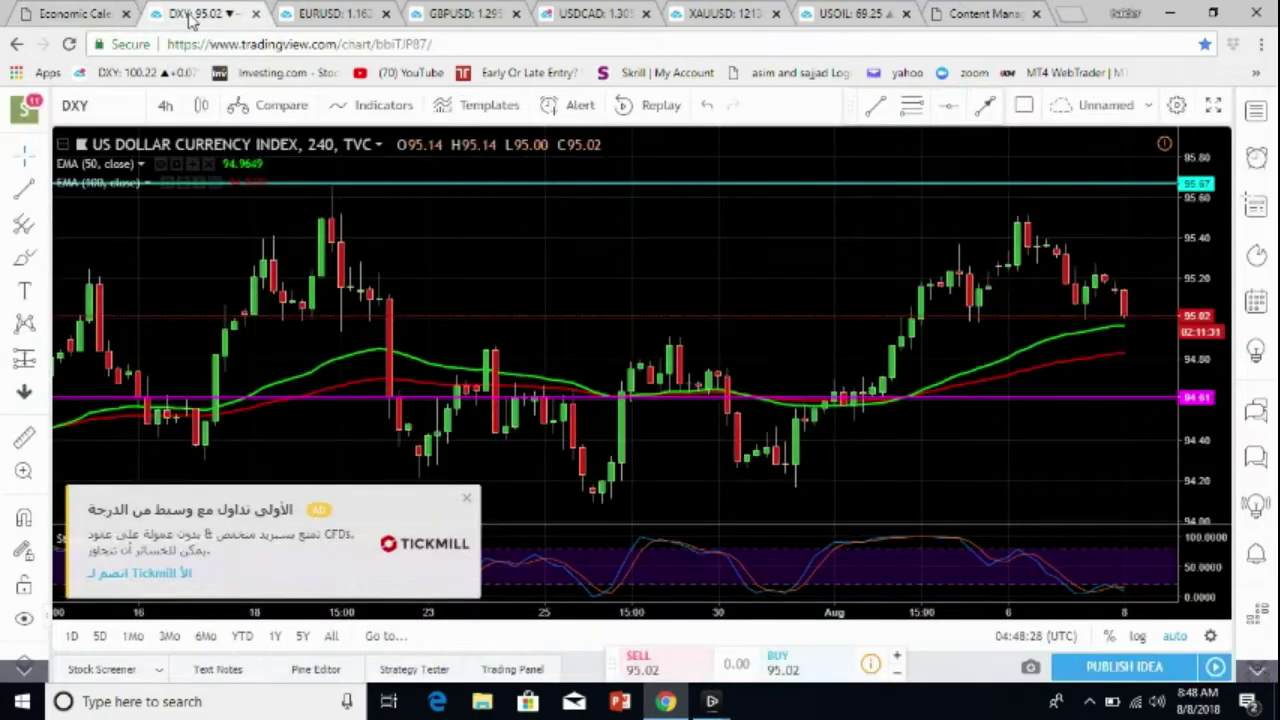
pyautogui.press('d')
pyautogui.press('Return')
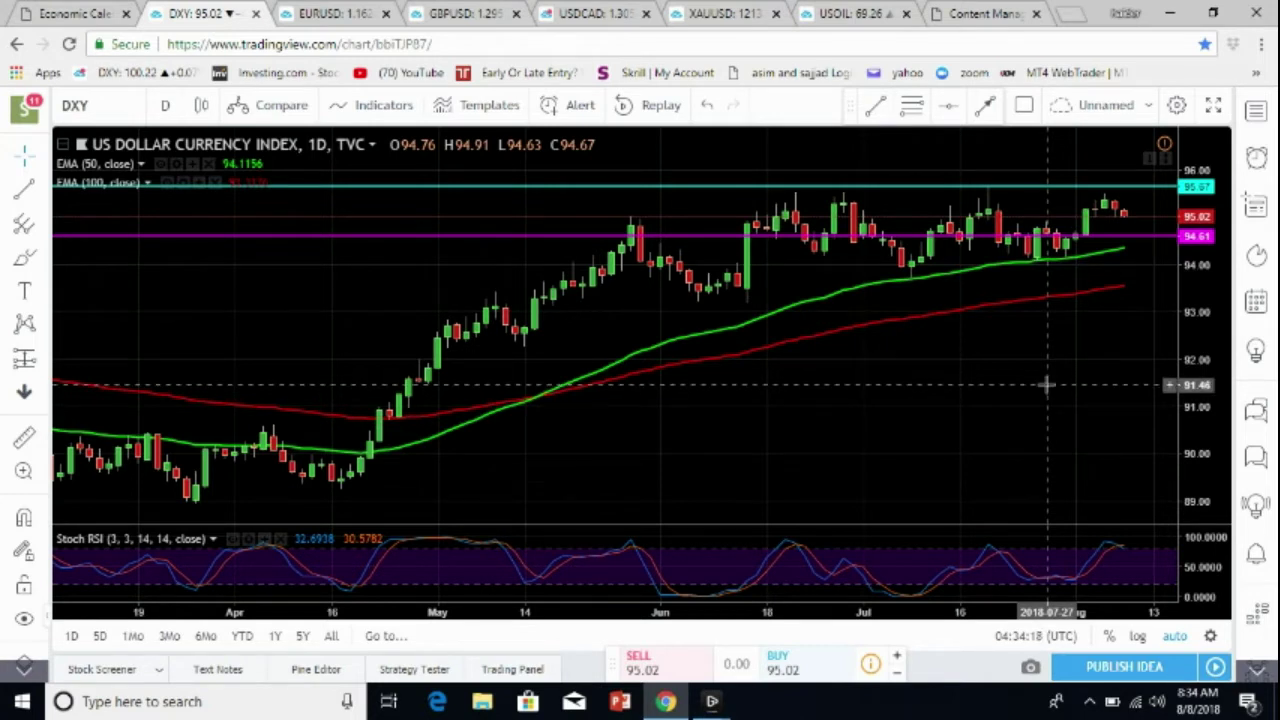
# Check DXY on 1-hour, then 4-hour candles, and move on to the EURUSD chart.
pyautogui.click(165, 105)
pyautogui.click(179, 305)
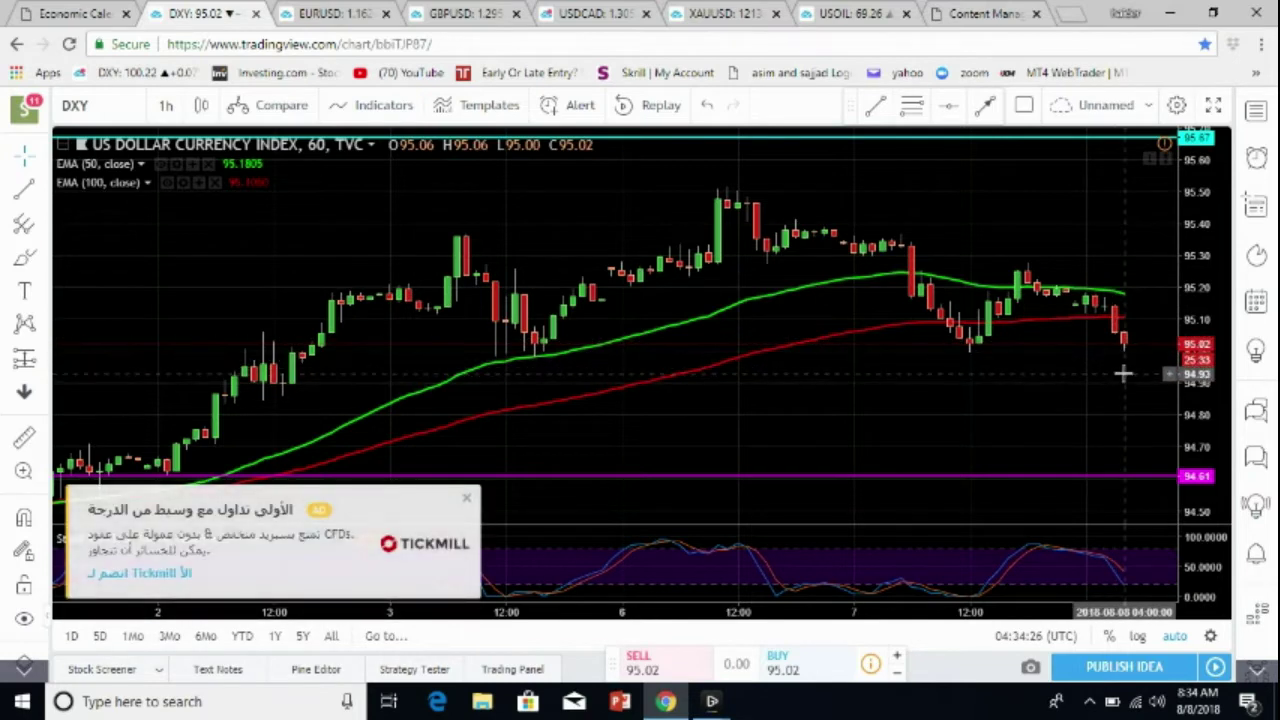
pyautogui.click(167, 106)
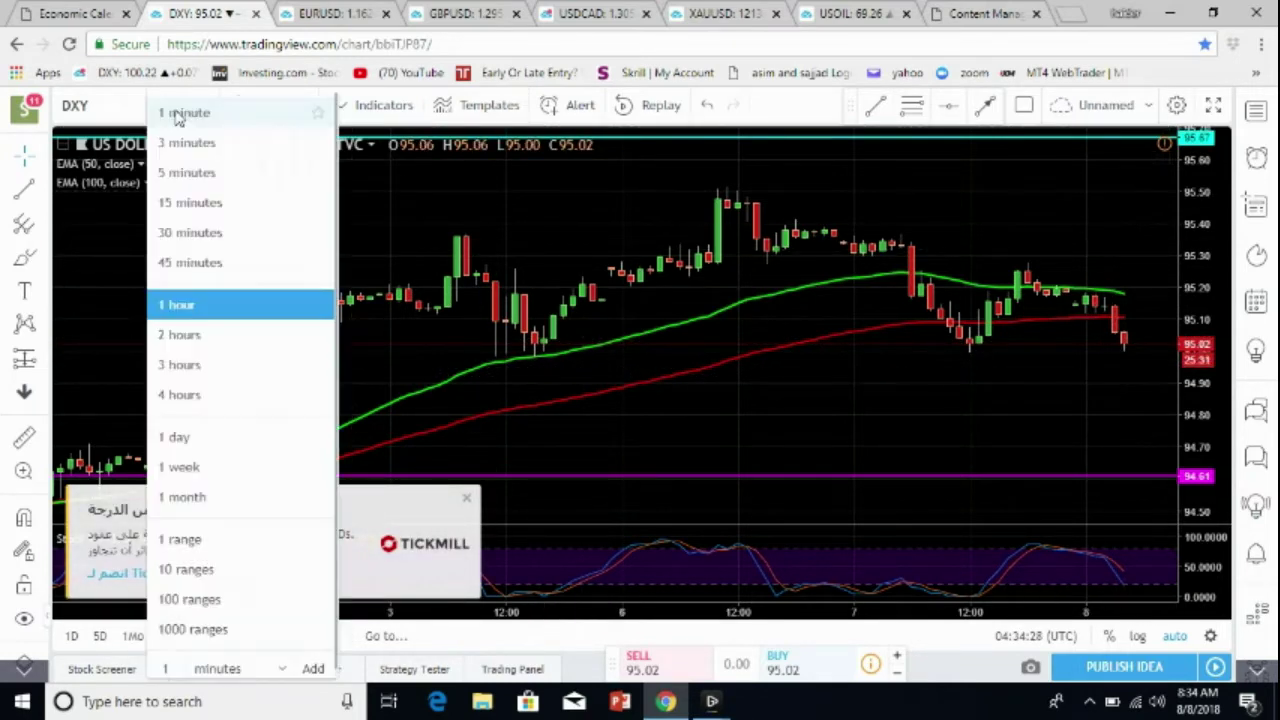
pyautogui.click(194, 392)
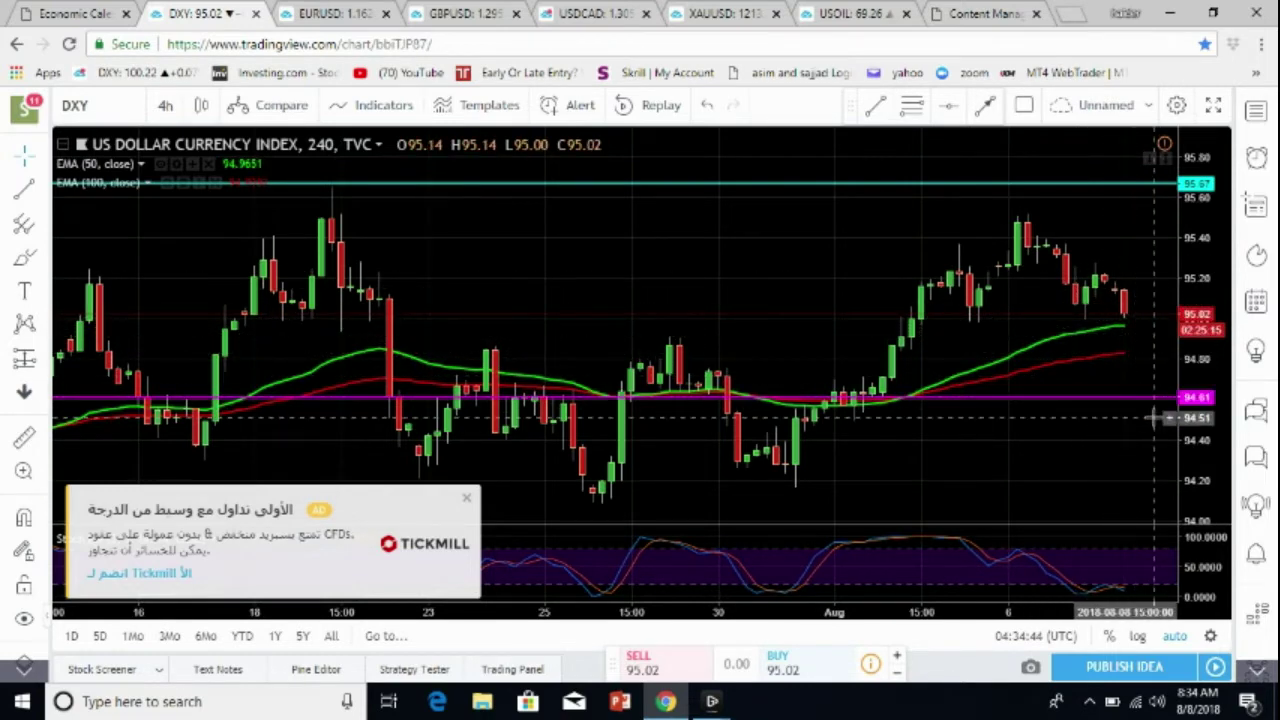
pyautogui.click(322, 20)
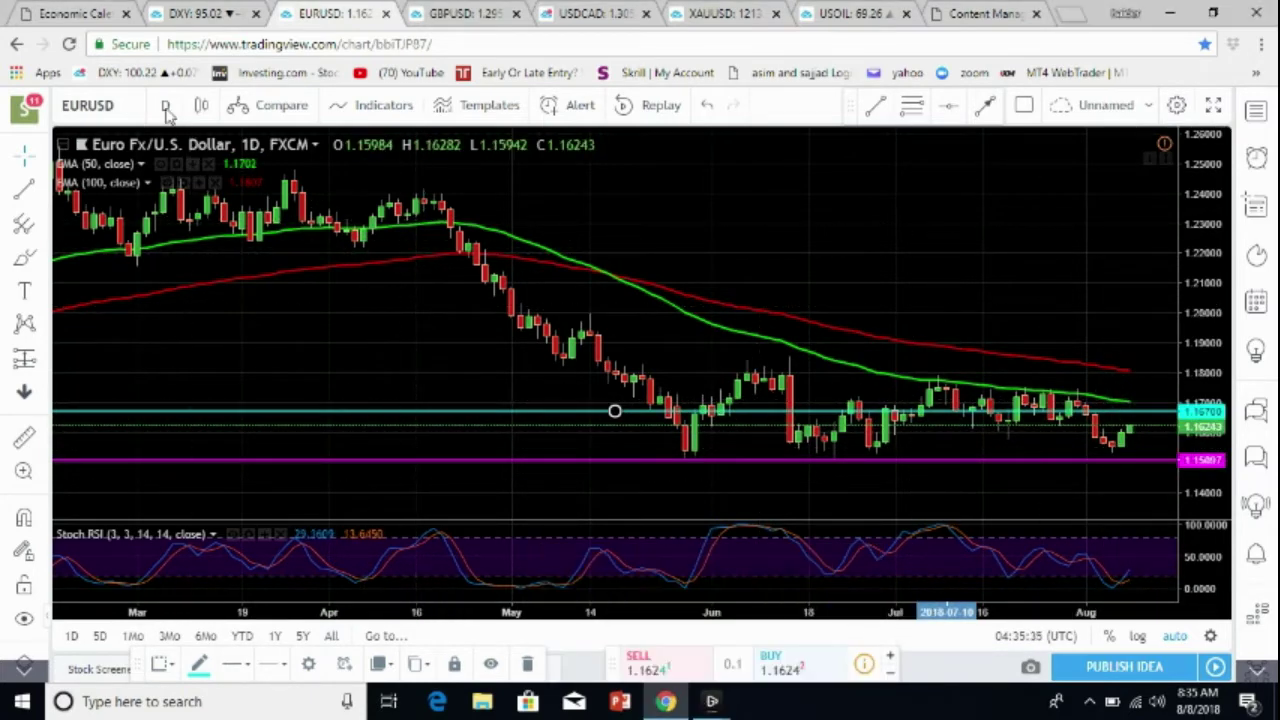
# View EURUSD on 1-hour candles, then change it to the 4-hour interval.
pyautogui.click(165, 106)
pyautogui.click(195, 302)
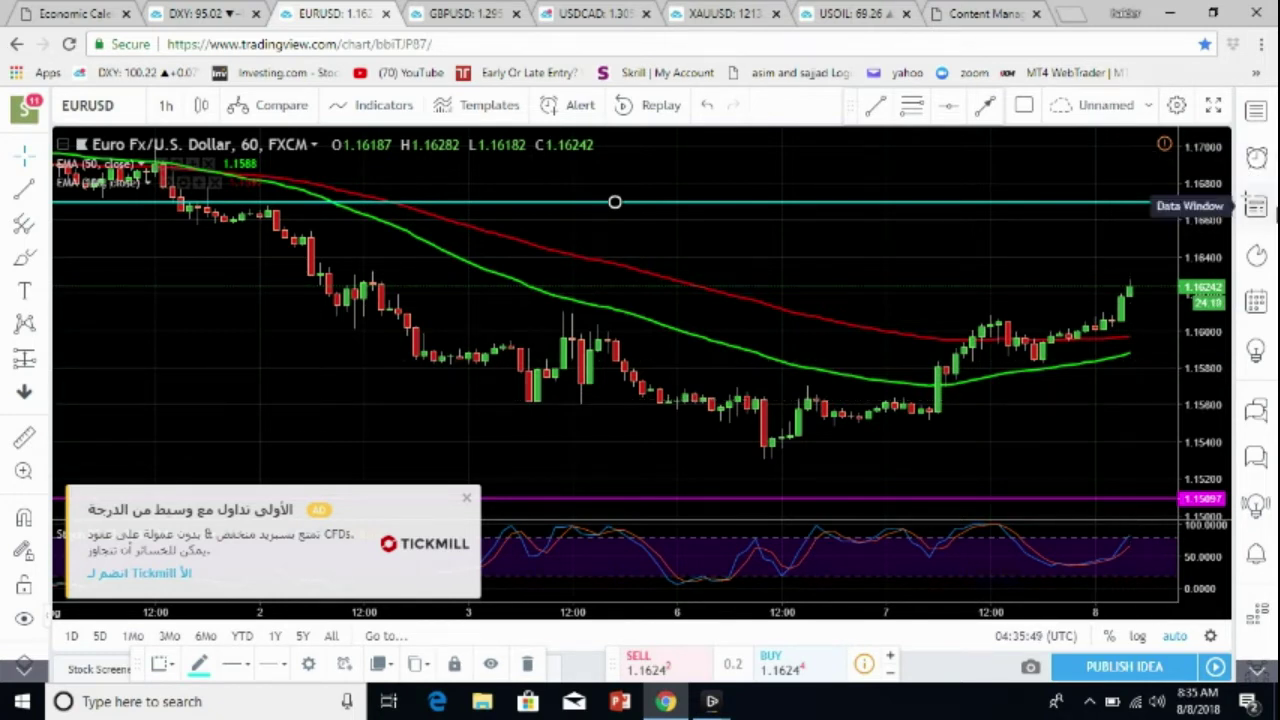
pyautogui.click(175, 110)
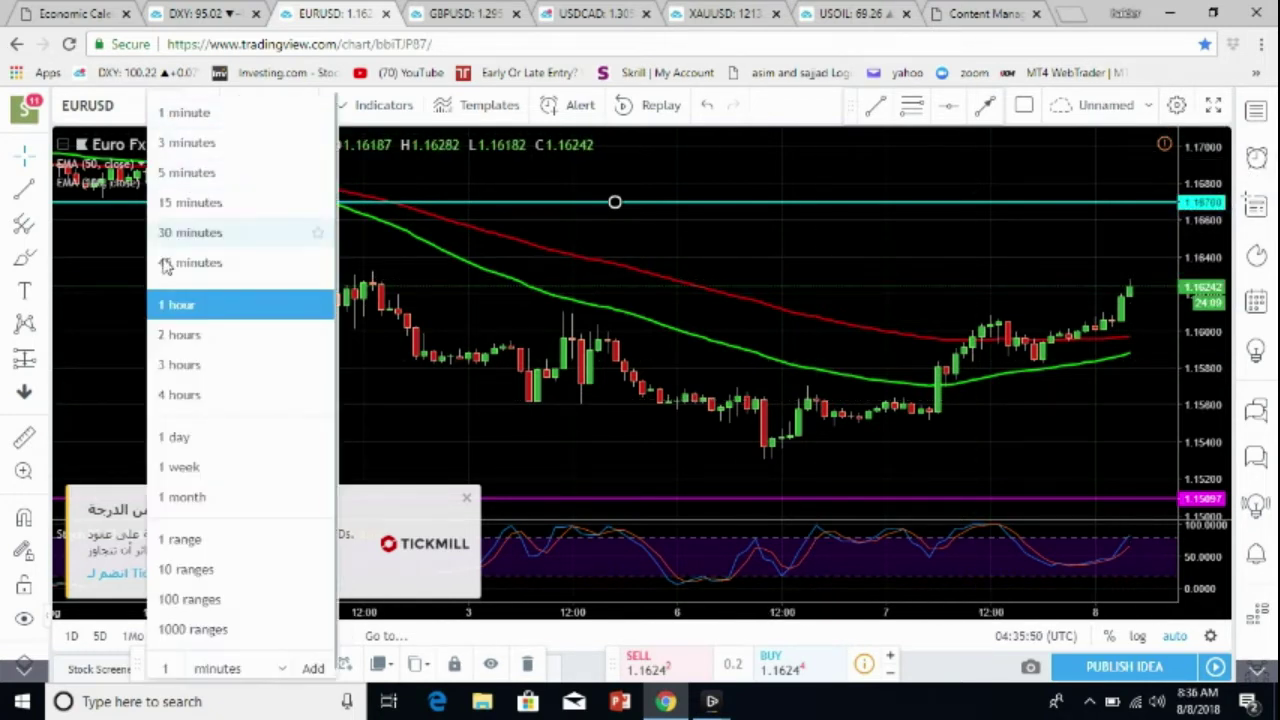
pyautogui.click(190, 394)
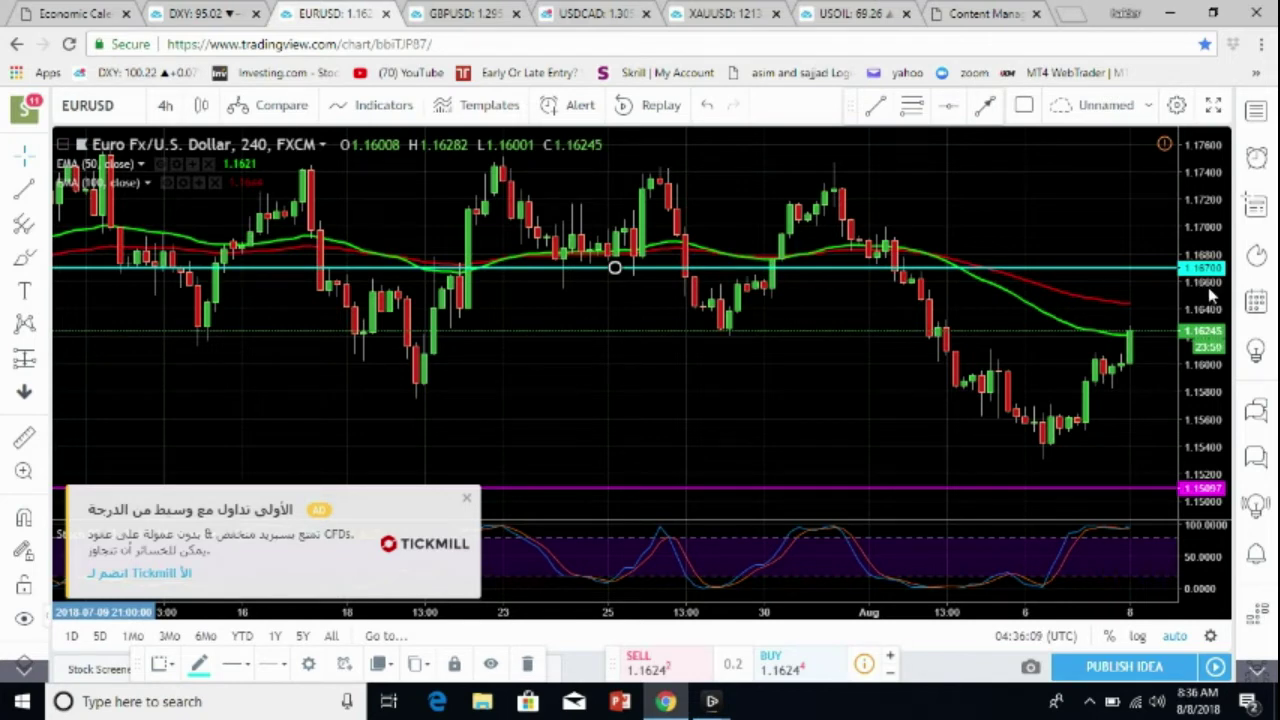
# Bring up GBPUSD and review its daily chart with EMA 50/100 and the levels.
pyautogui.click(449, 16)
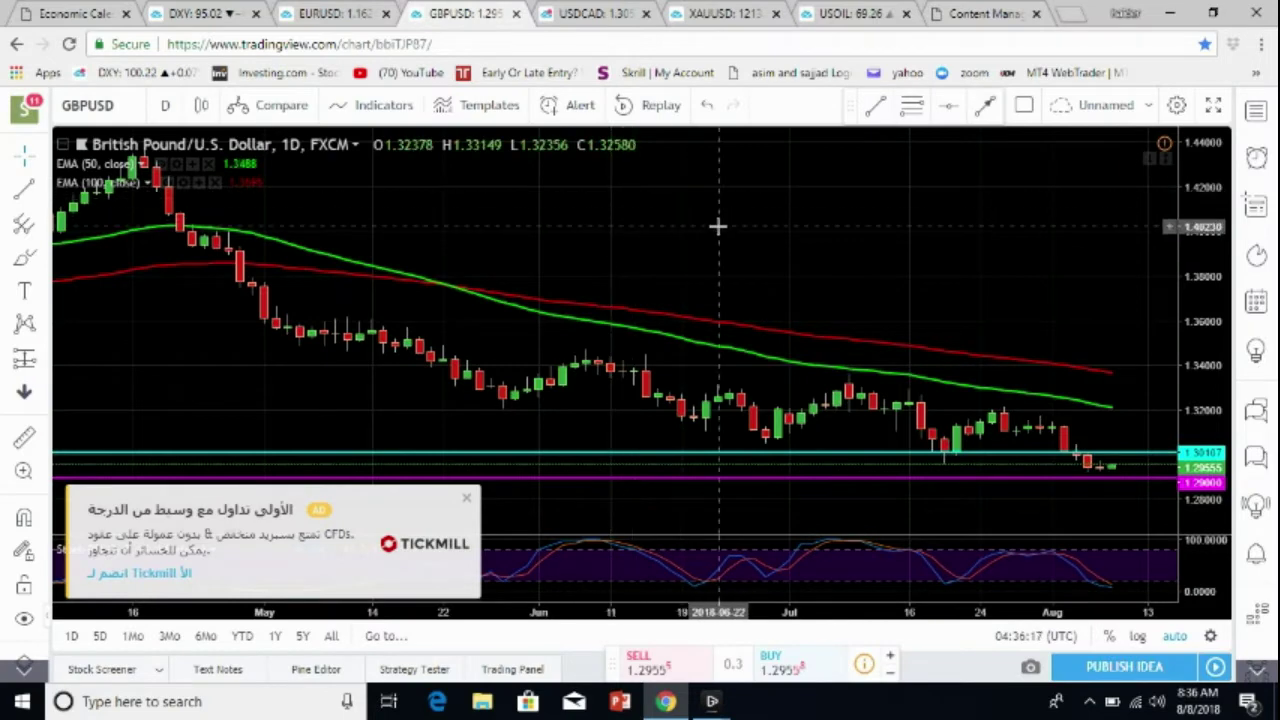
pyautogui.scroll(-2, 717, 223)
pyautogui.scroll(5, 808, 338)
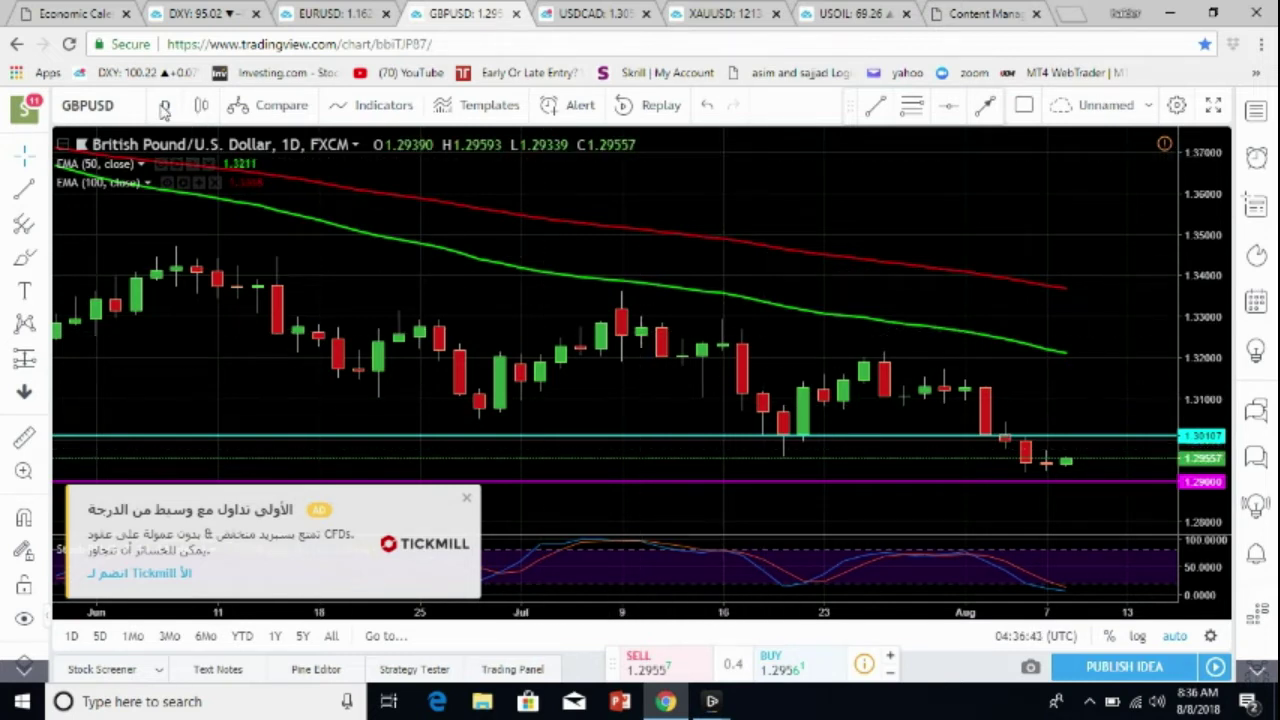
pyautogui.click(165, 105)
# Put the GBPUSD chart on 1-hour candles.
pyautogui.click(210, 306)
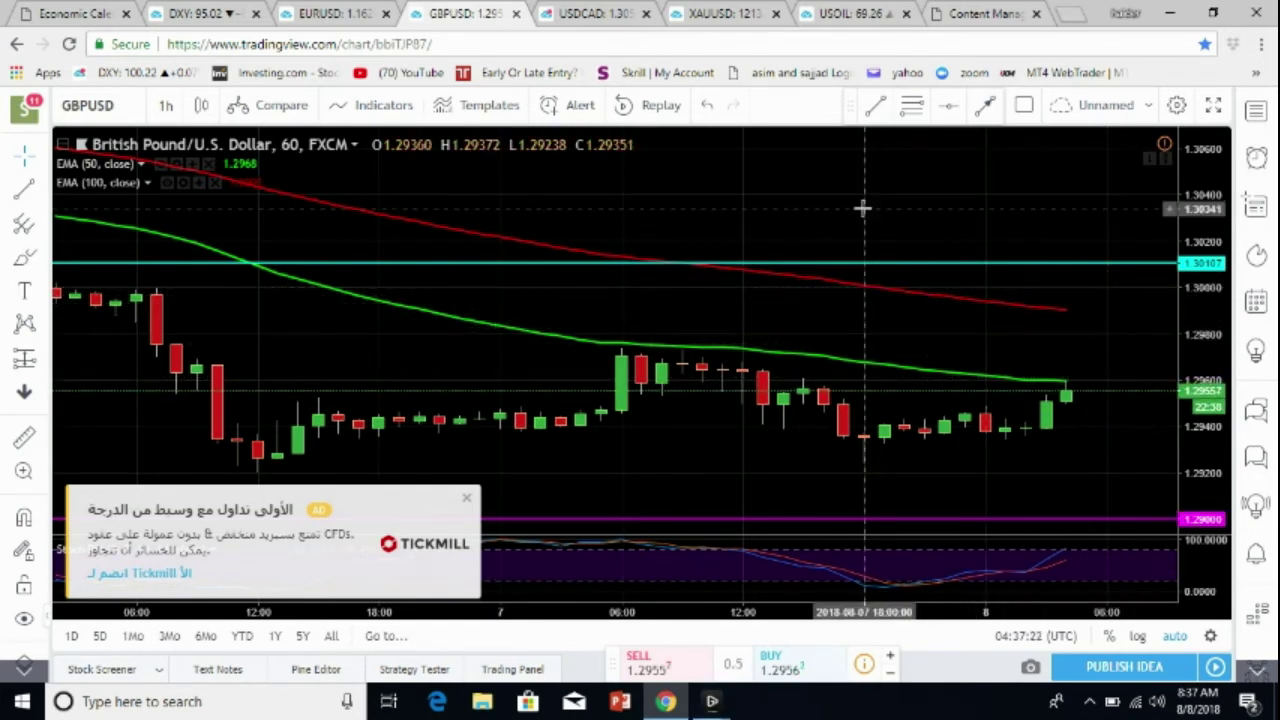
pyautogui.click(165, 105)
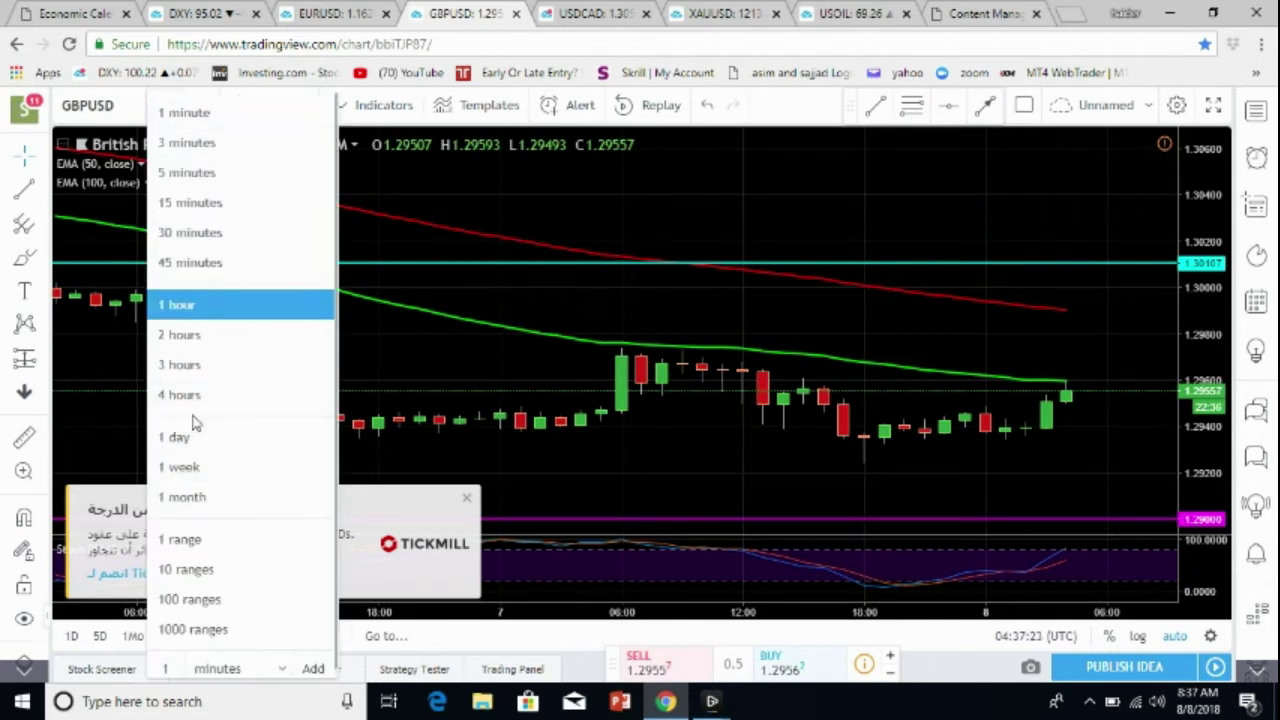
# Change GBPUSD to 4-hour candles.
pyautogui.click(191, 394)
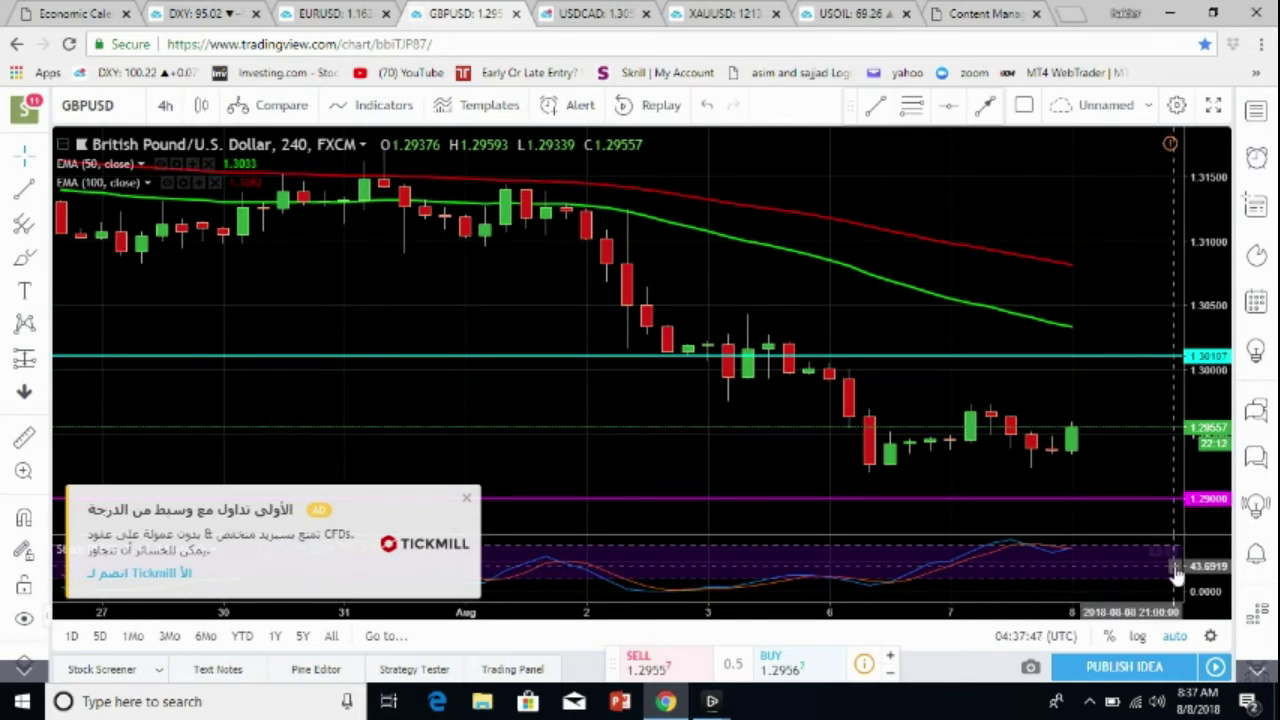
# Bring up USDCAD and nudge its magenta support line up to about 1.2951.
pyautogui.click(595, 14)
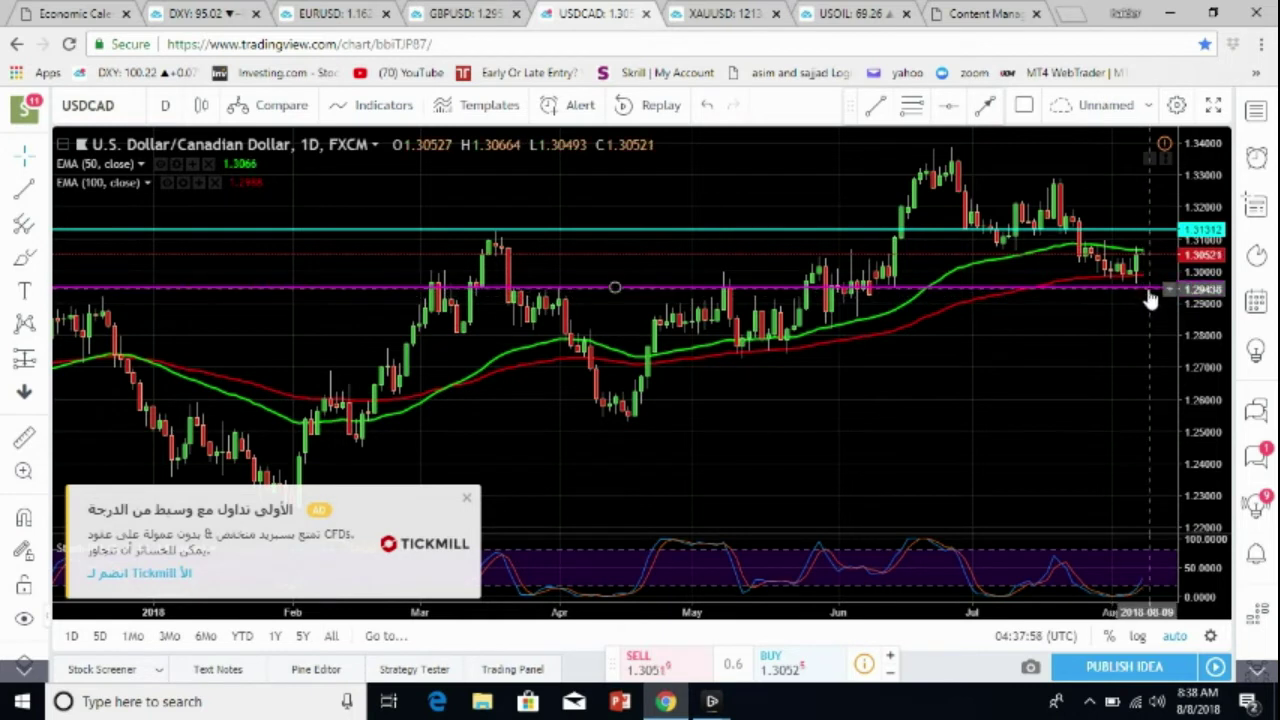
pyautogui.moveTo(1150, 300); pyautogui.dragTo(1149, 298)
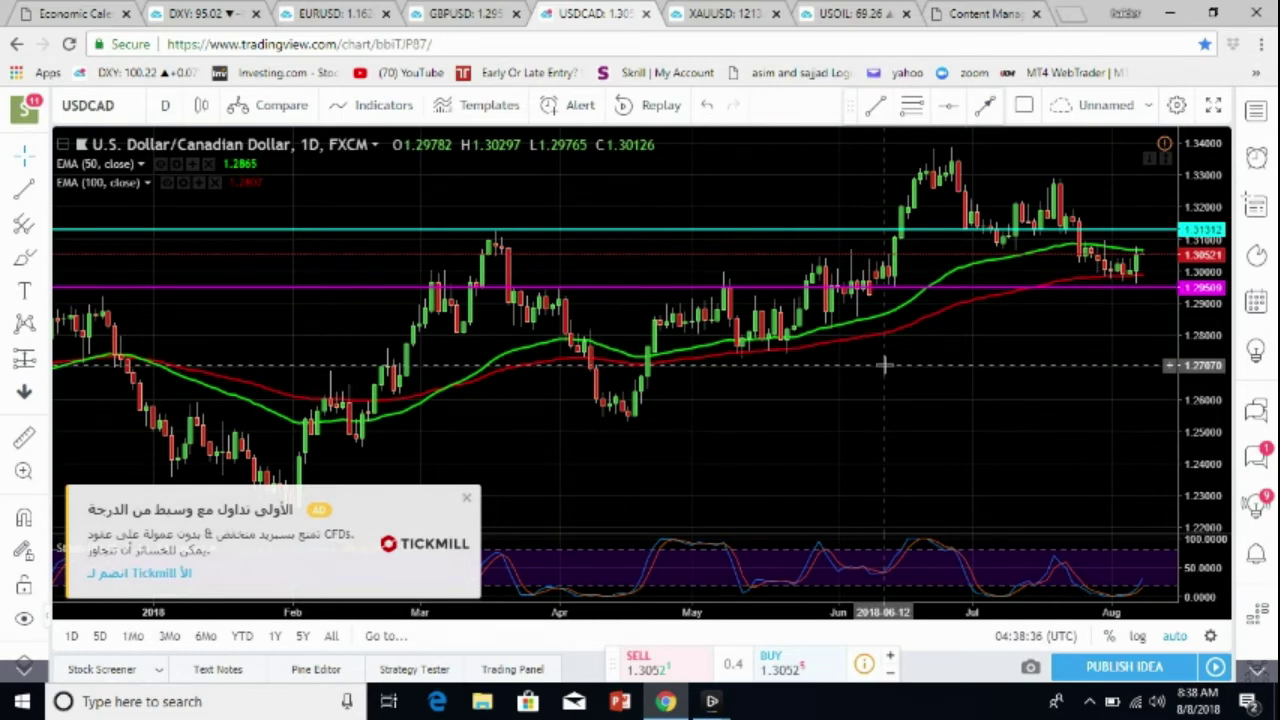
pyautogui.click(164, 108)
# Put the USDCAD chart on 1-hour candles.
pyautogui.click(196, 304)
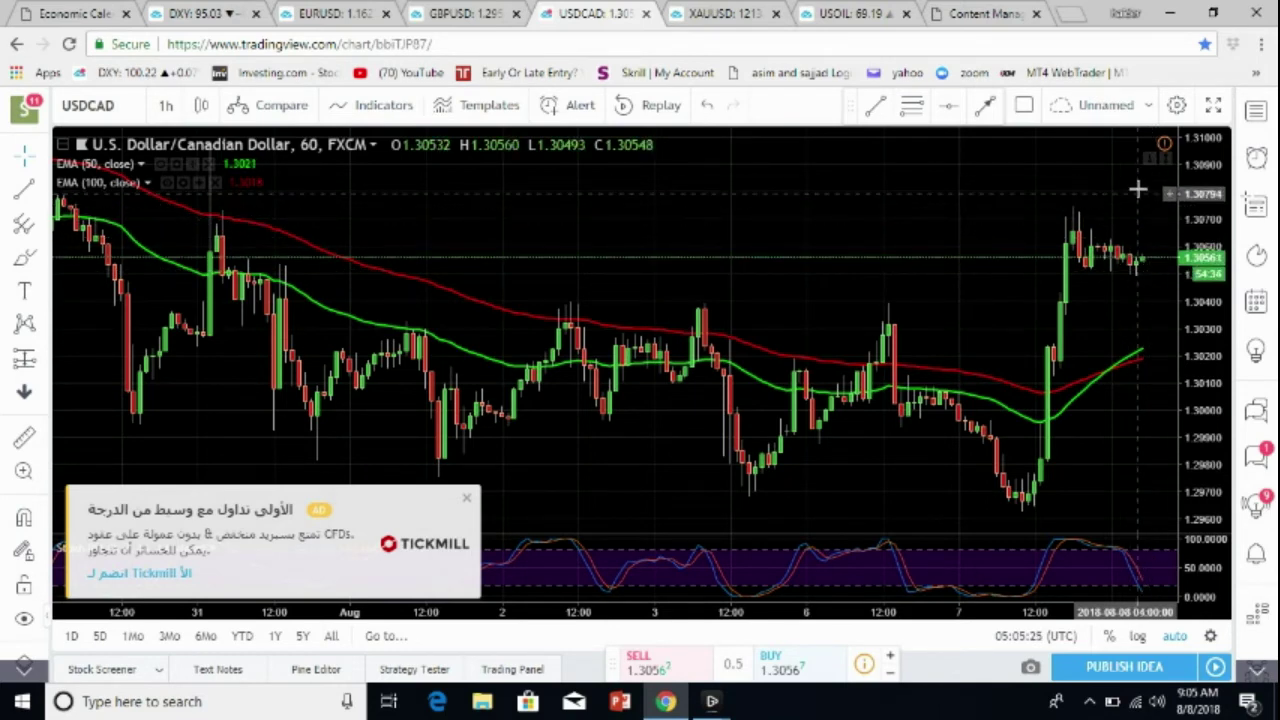
# Change USDCAD to 4-hour candles, then bring up the XAUUSD gold chart.
pyautogui.click(169, 110)
pyautogui.click(222, 398)
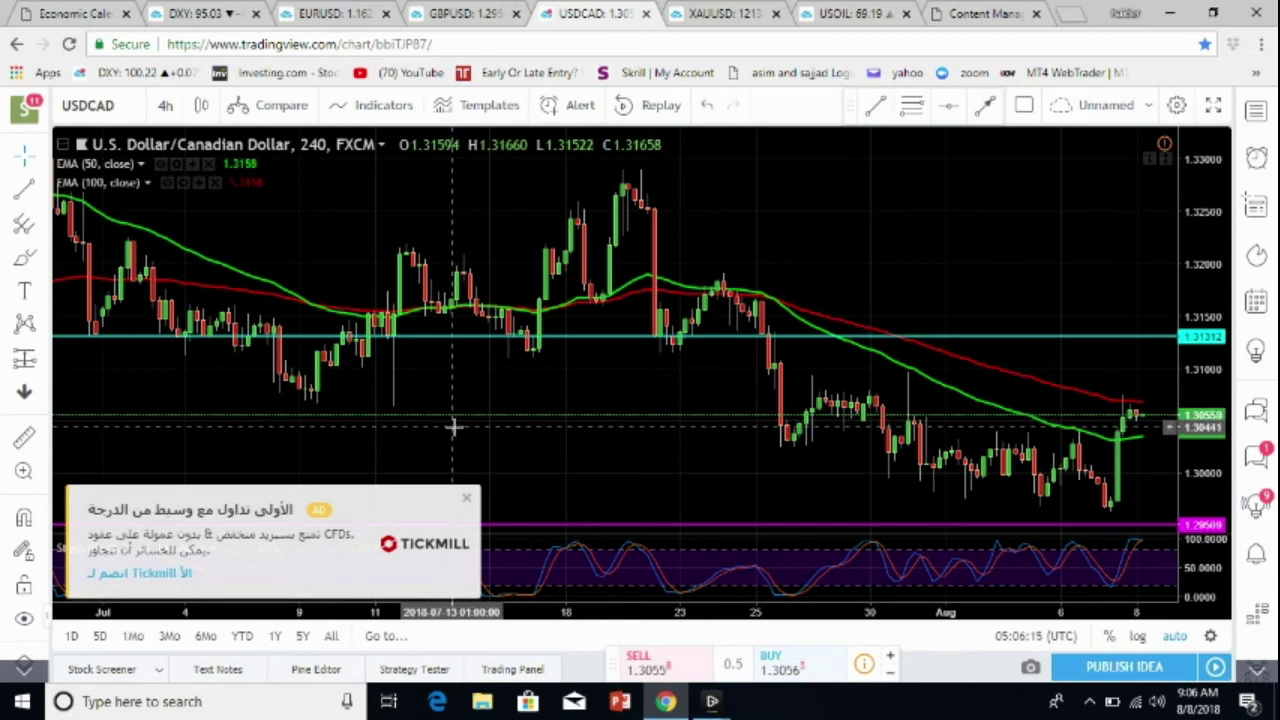
pyautogui.click(708, 14)
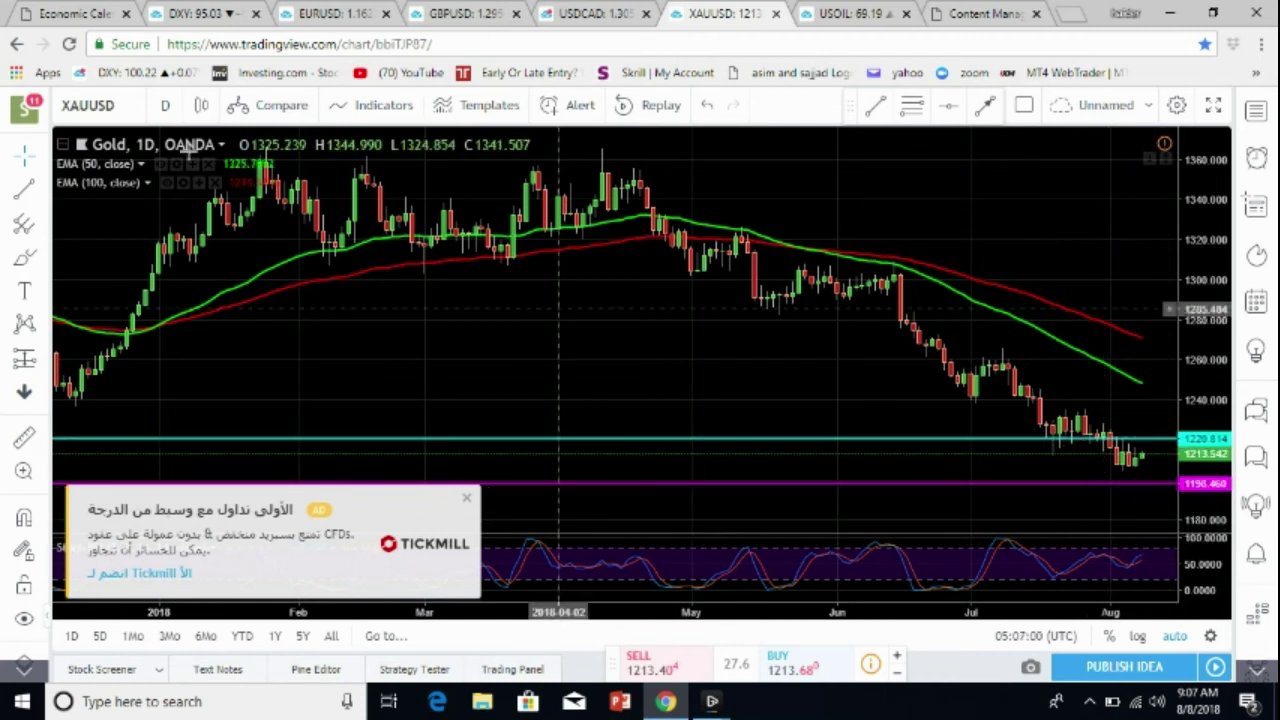
# Open the 'D' interval dropdown on the Gold daily chart closing at 1213.54.
pyautogui.click(166, 107)
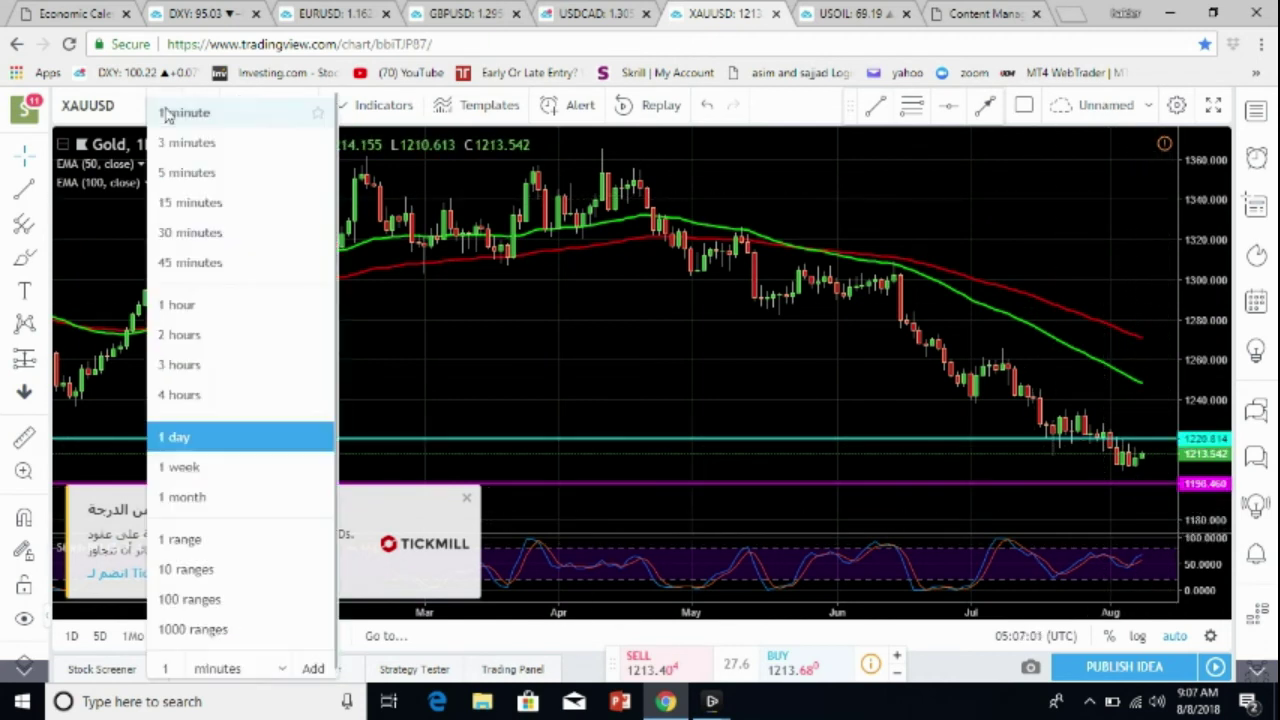
# View gold on 1-hour candles, then switch it to the 4-hour timeframe.
pyautogui.click(200, 303)
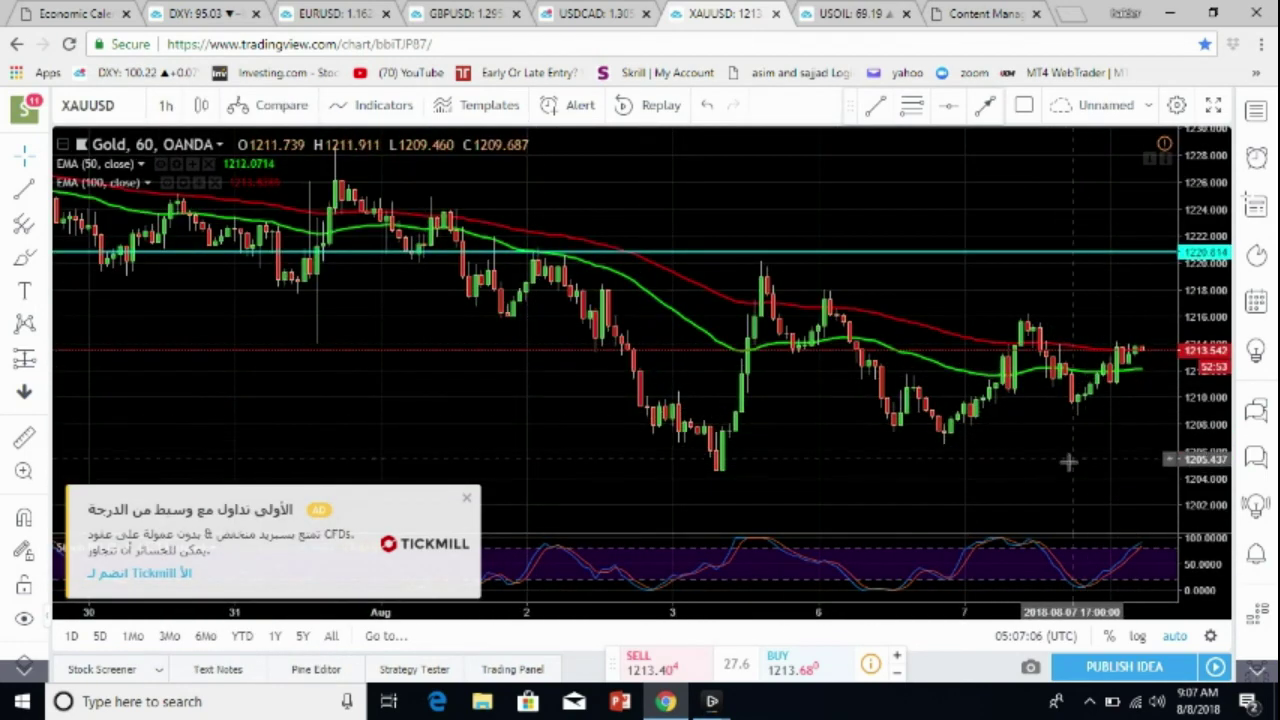
pyautogui.click(166, 105)
pyautogui.click(205, 398)
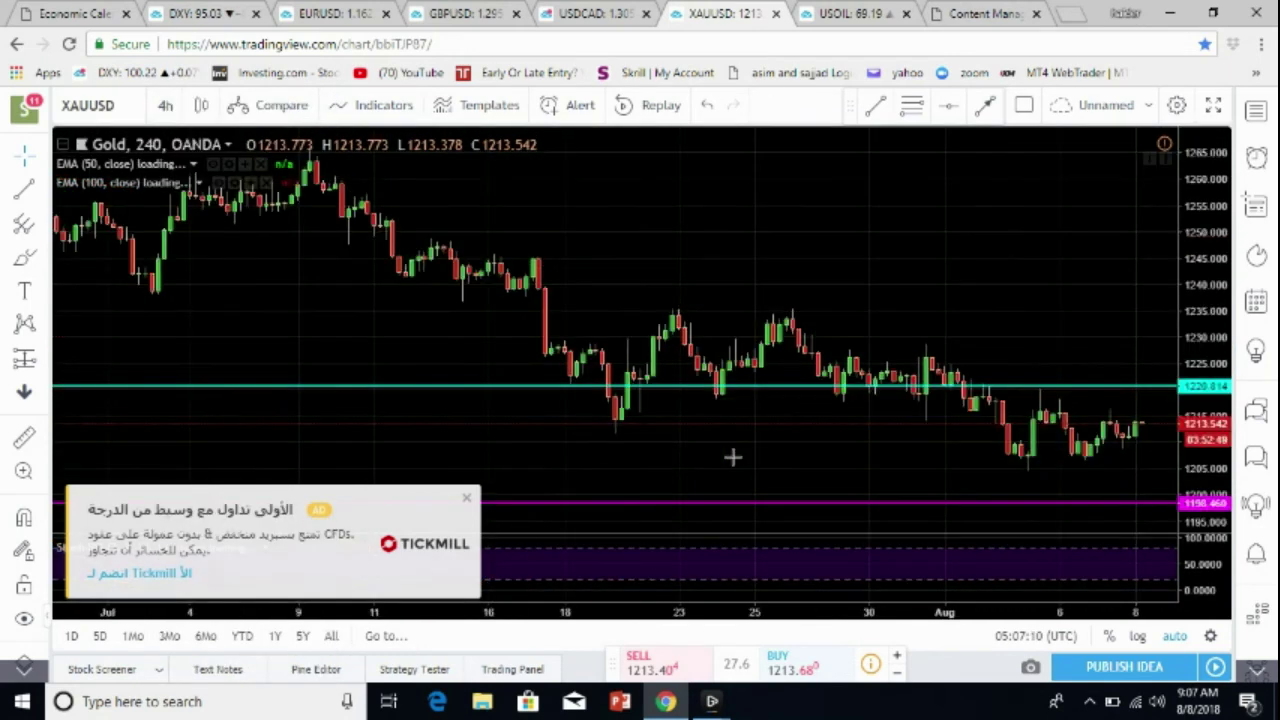